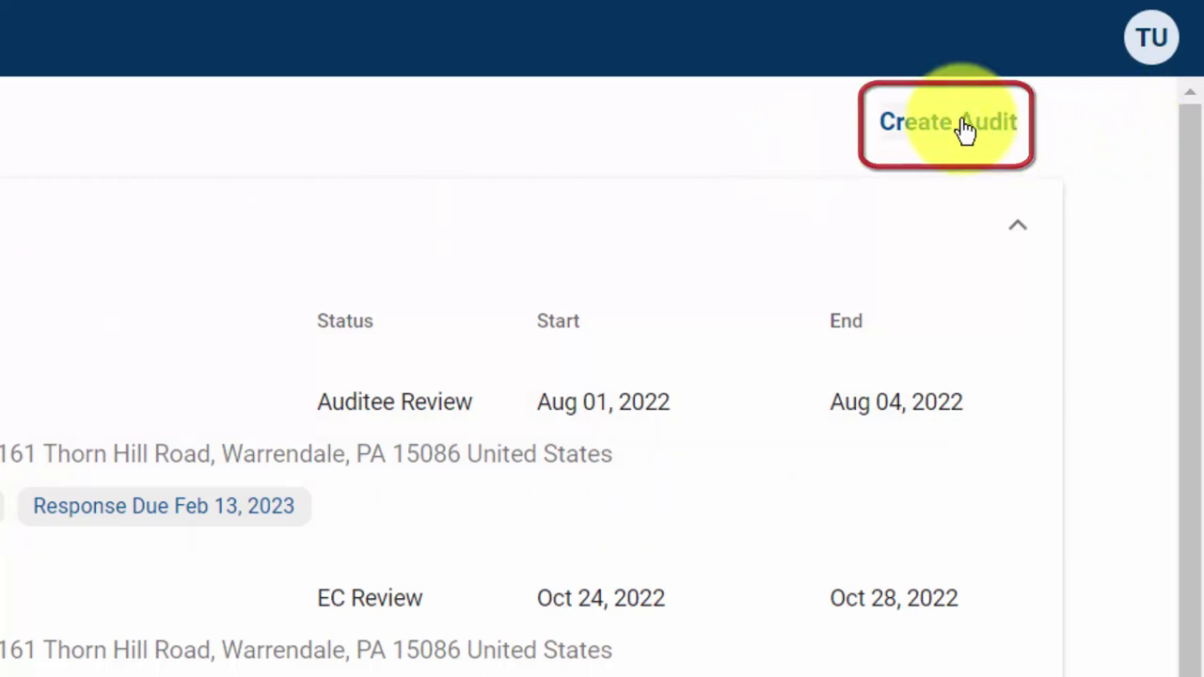
Start a new audit for supplier Test Company, Inc. 2 under the Nadcap program.
left_click(964, 124)
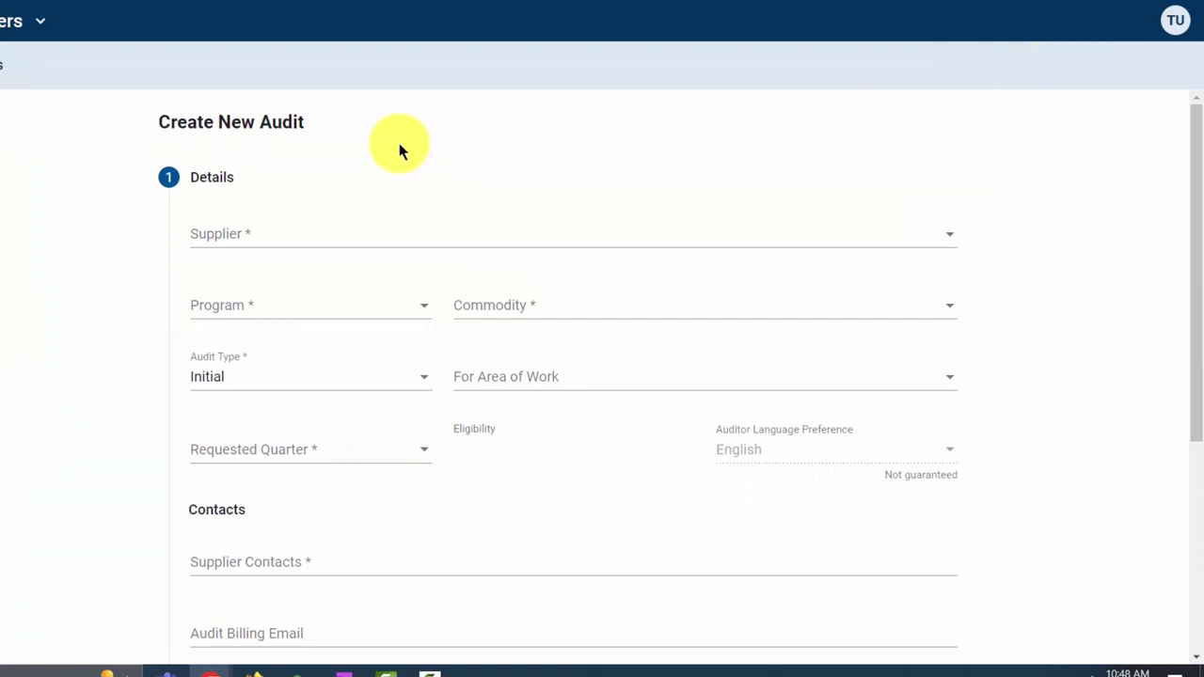
left_click(269, 231)
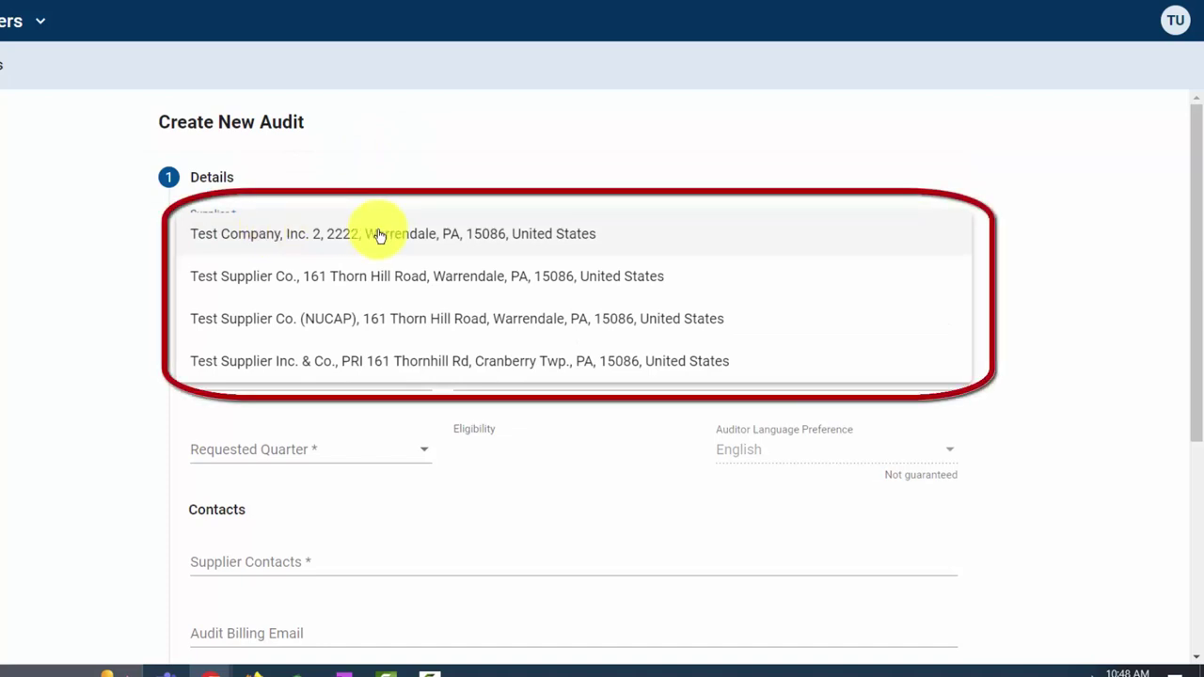
left_click(378, 234)
left_click(418, 331)
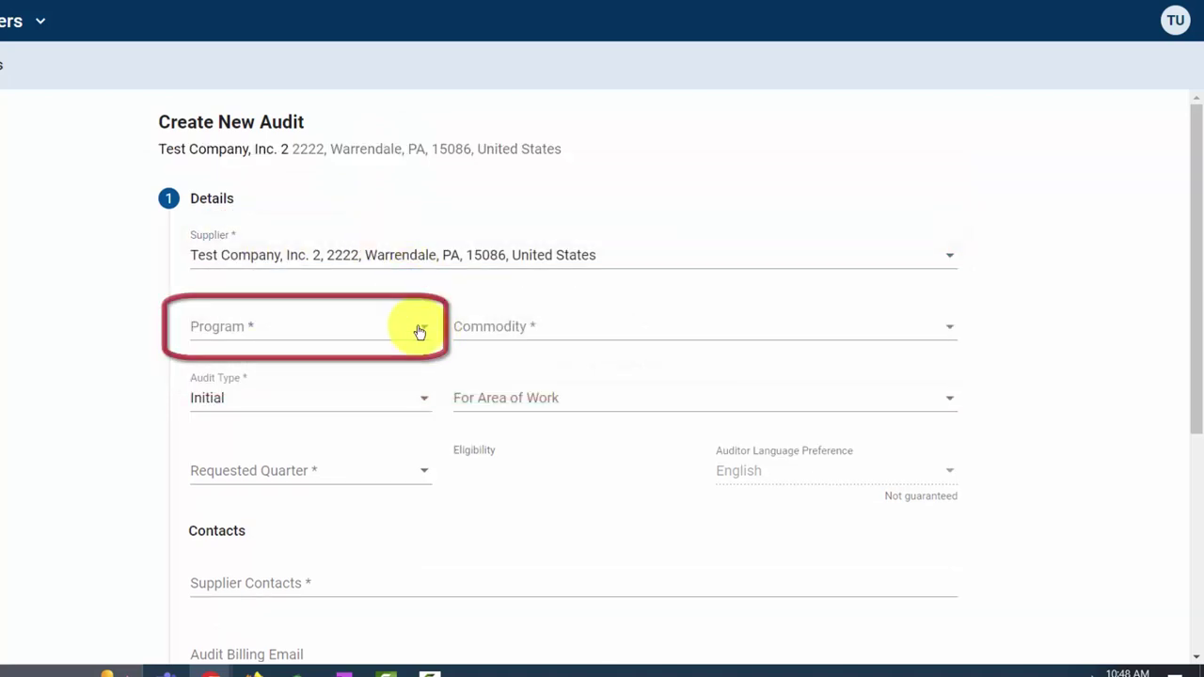
left_click(400, 328)
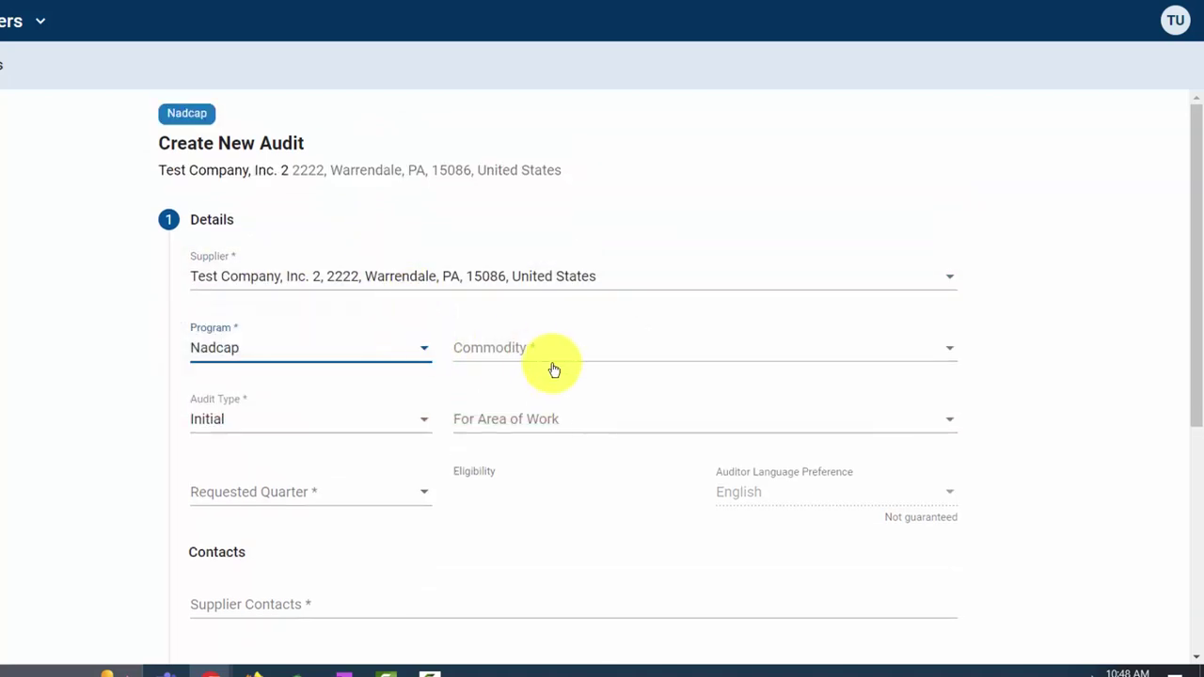
Set the commodity to Welding and the area of work to MRO and OEM.
left_click(725, 357)
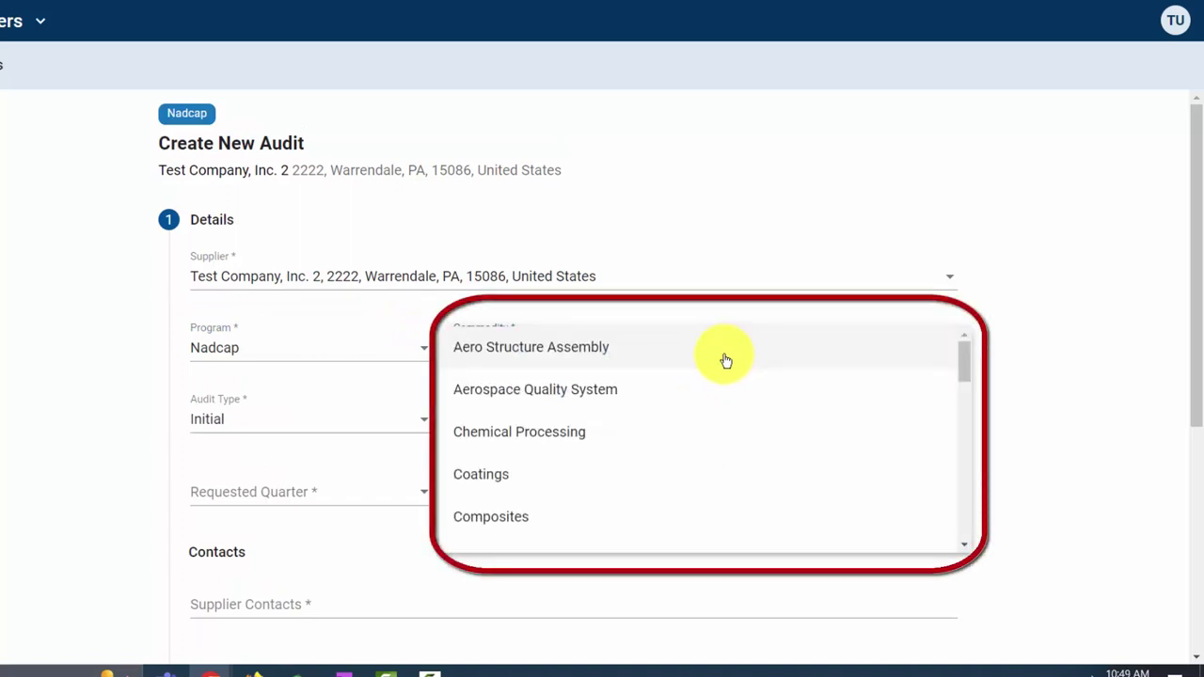
scroll(725, 360, "down", 8)
scroll(721, 365, "down", 3)
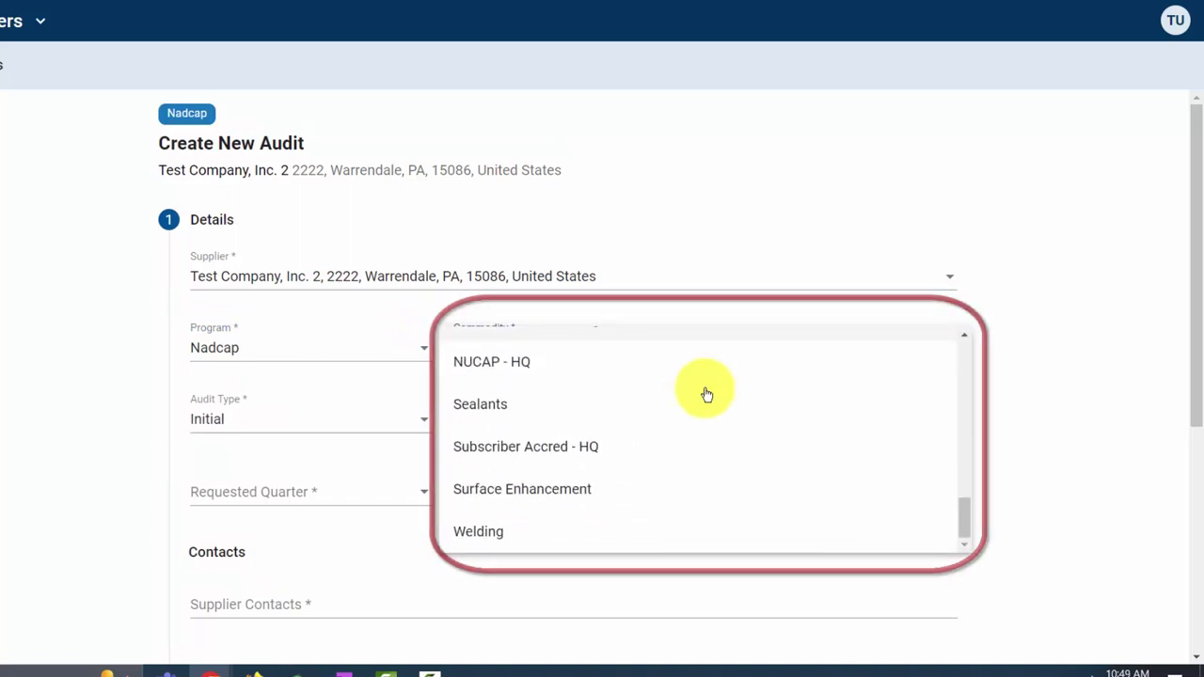
left_click(662, 530)
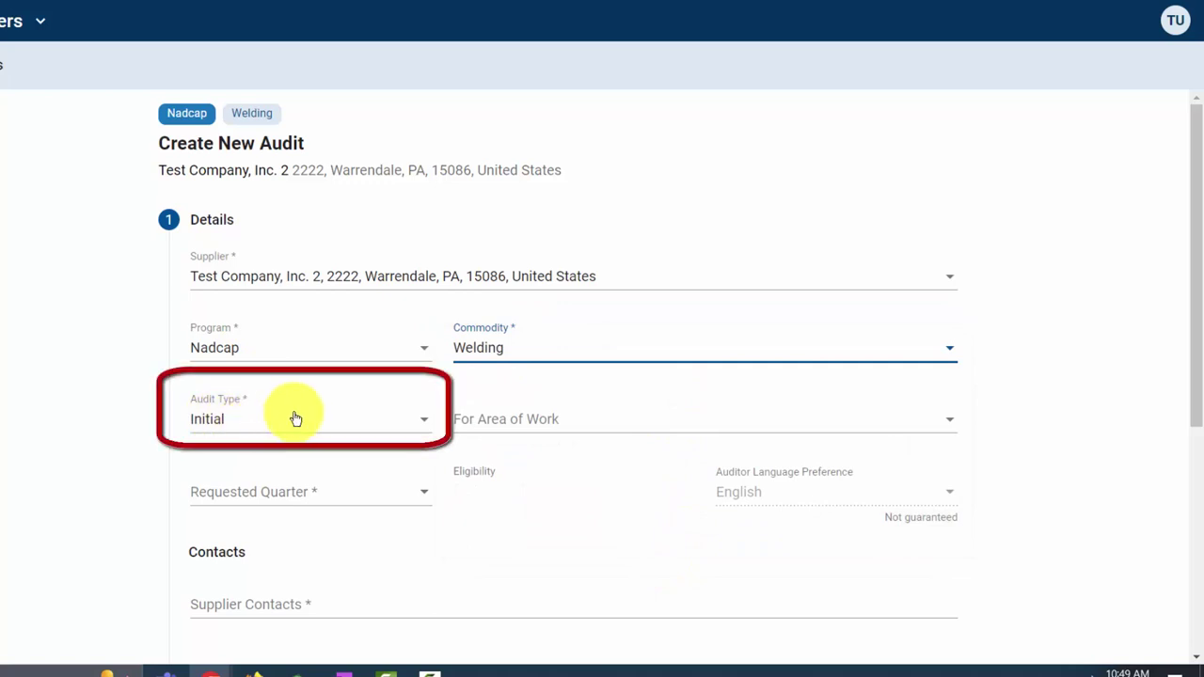
left_click(706, 431)
left_click(696, 543)
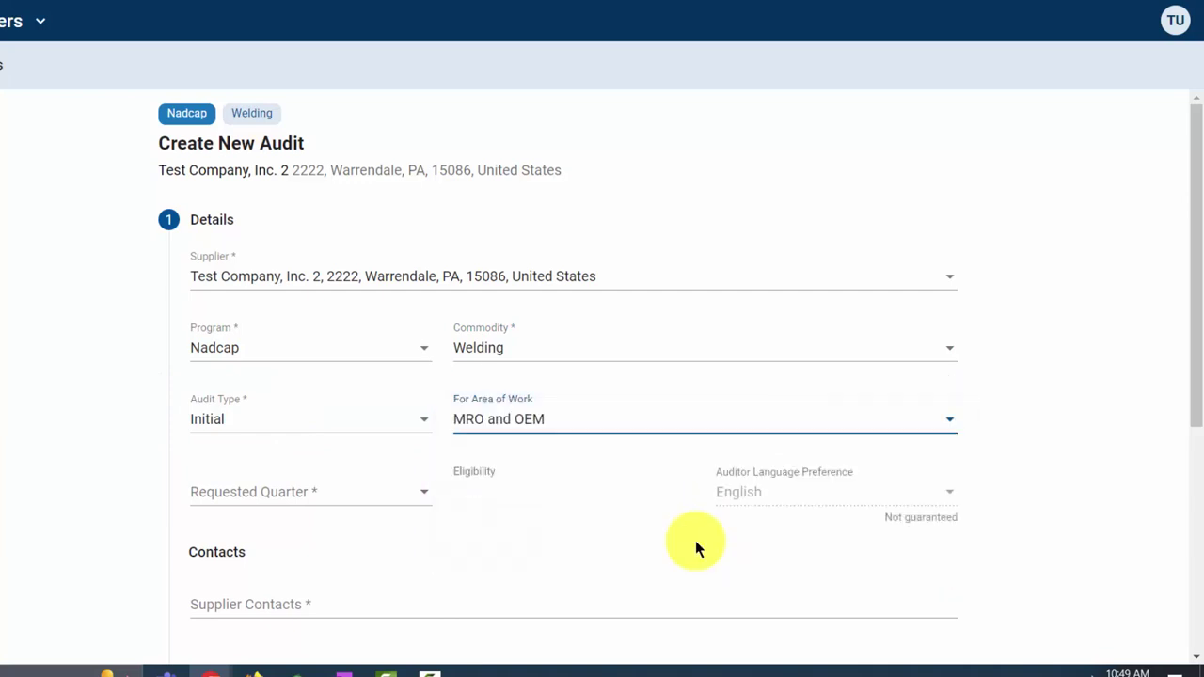
Request the 01-Jan-23 to 31-Mar-23 quarter, add the supplier contact, and enter the billing e-mail.
left_click(389, 492)
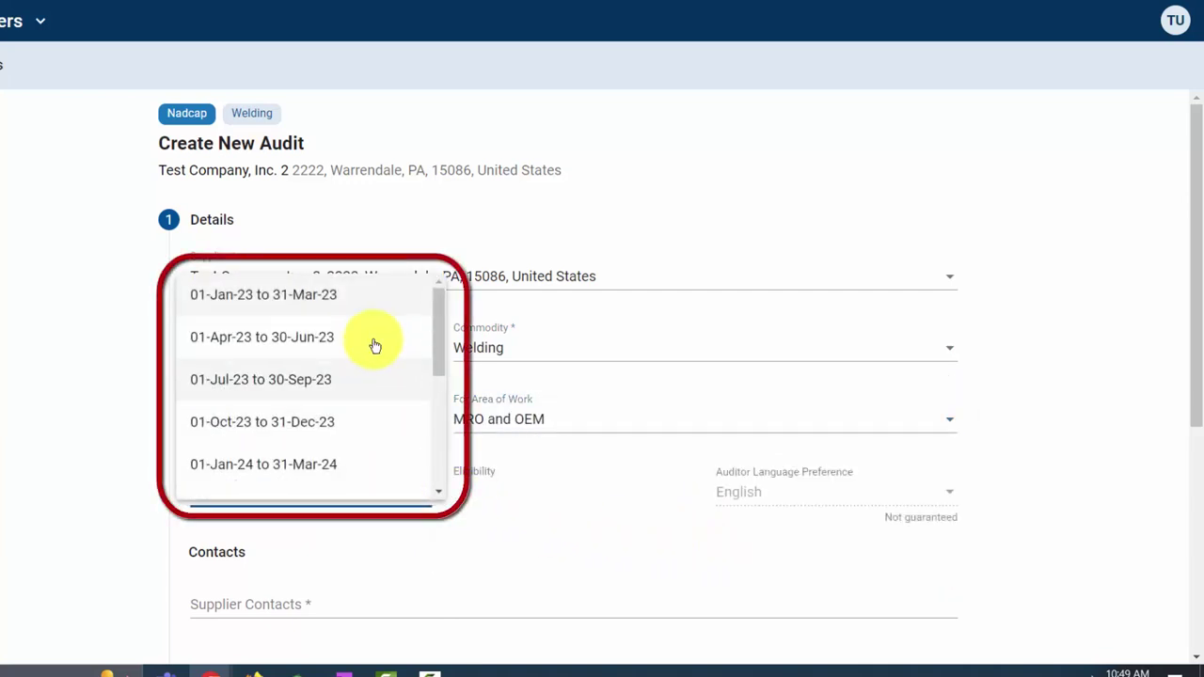
left_click(364, 312)
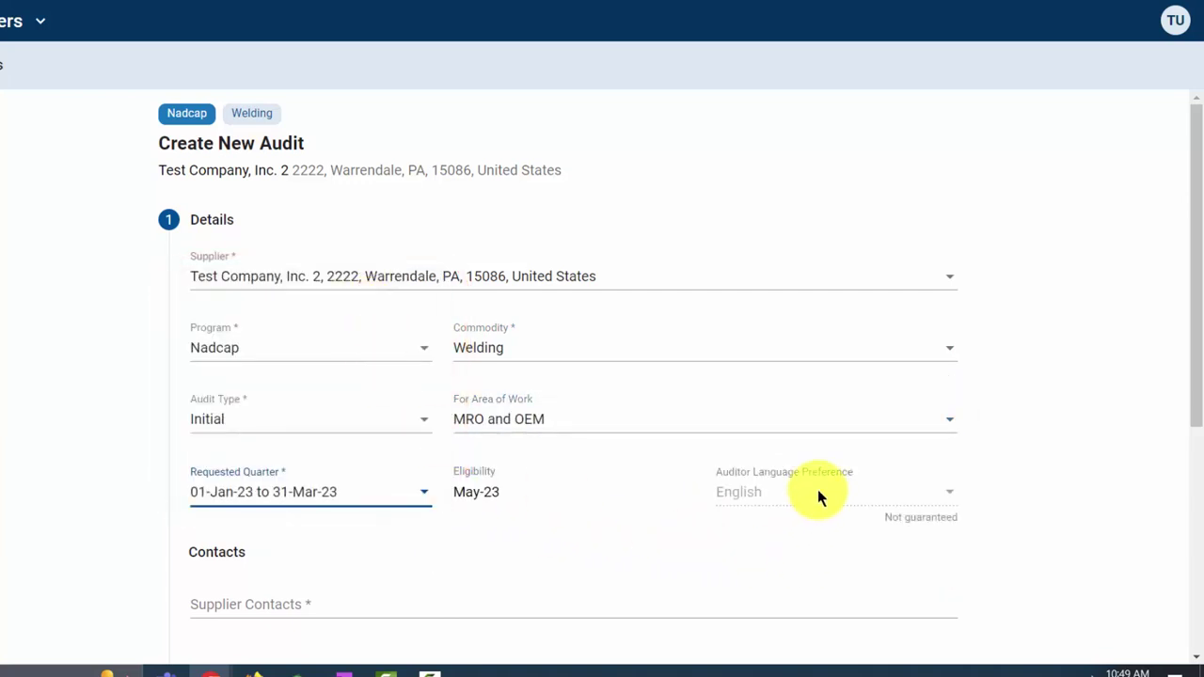
scroll(818, 489, "down", 2)
left_click(349, 424)
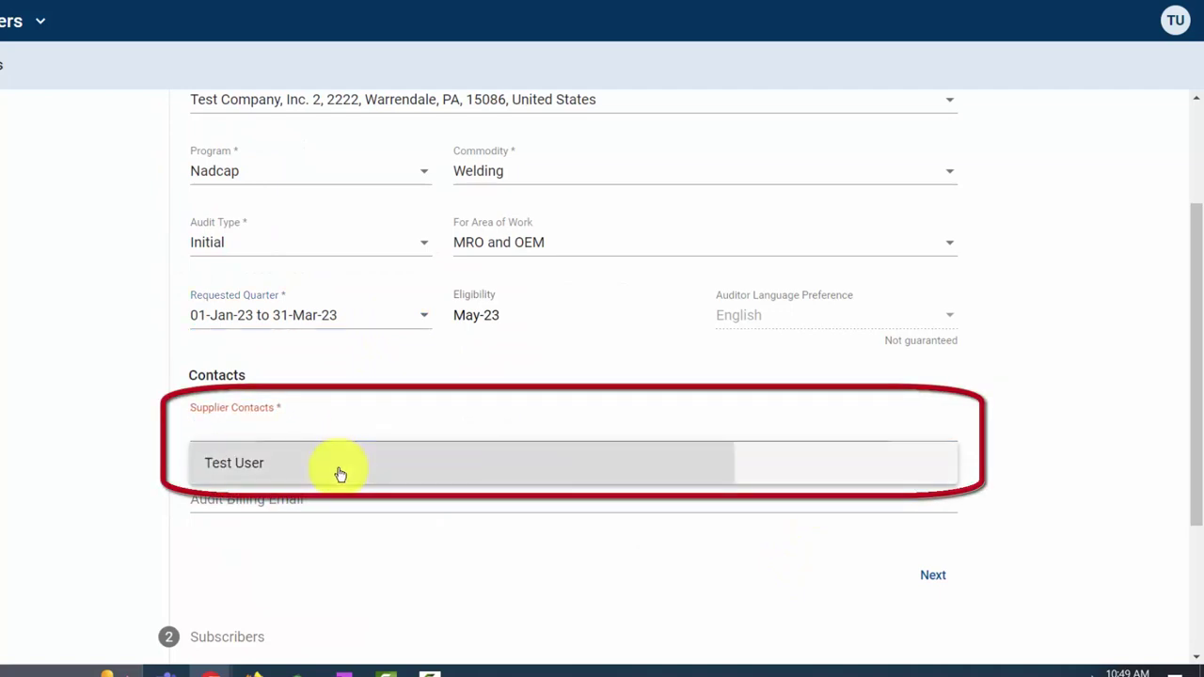
left_click(336, 467)
left_click(375, 509)
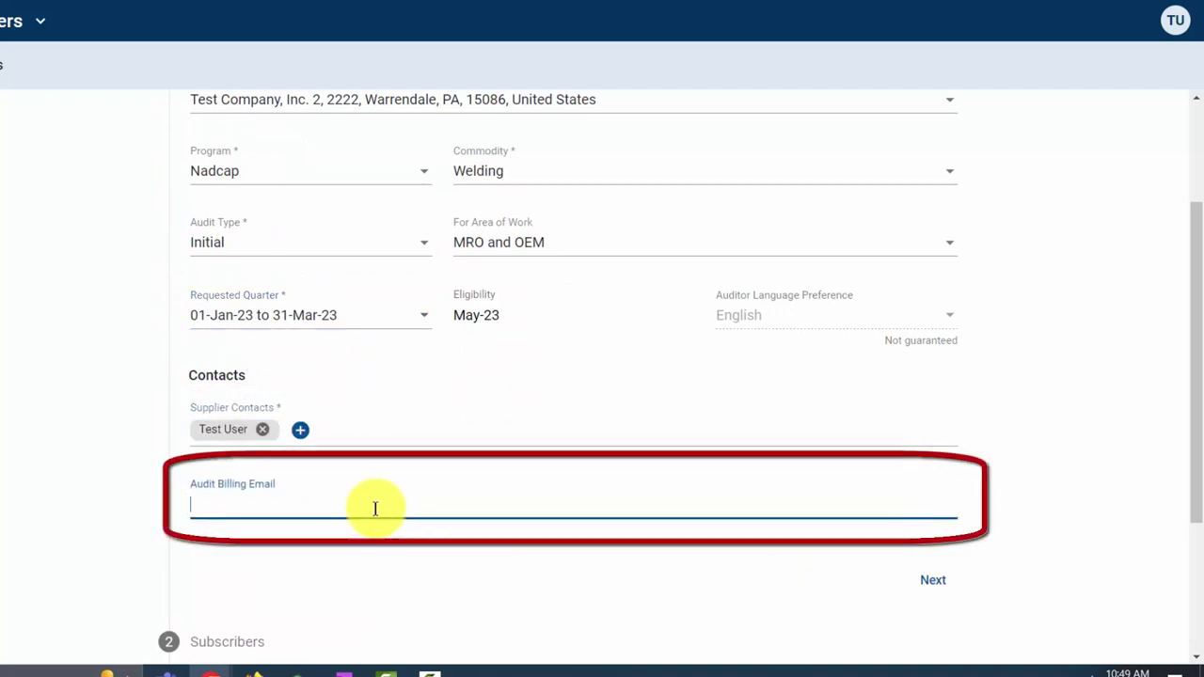
type("test@example.com")
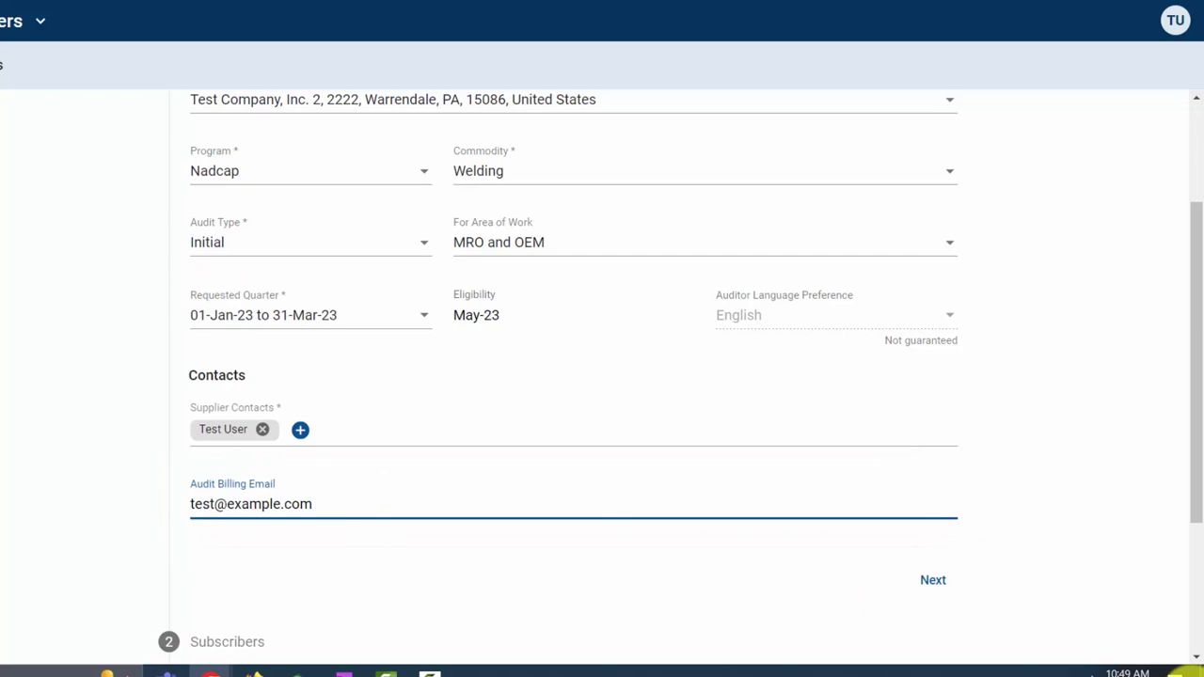
left_click(933, 582)
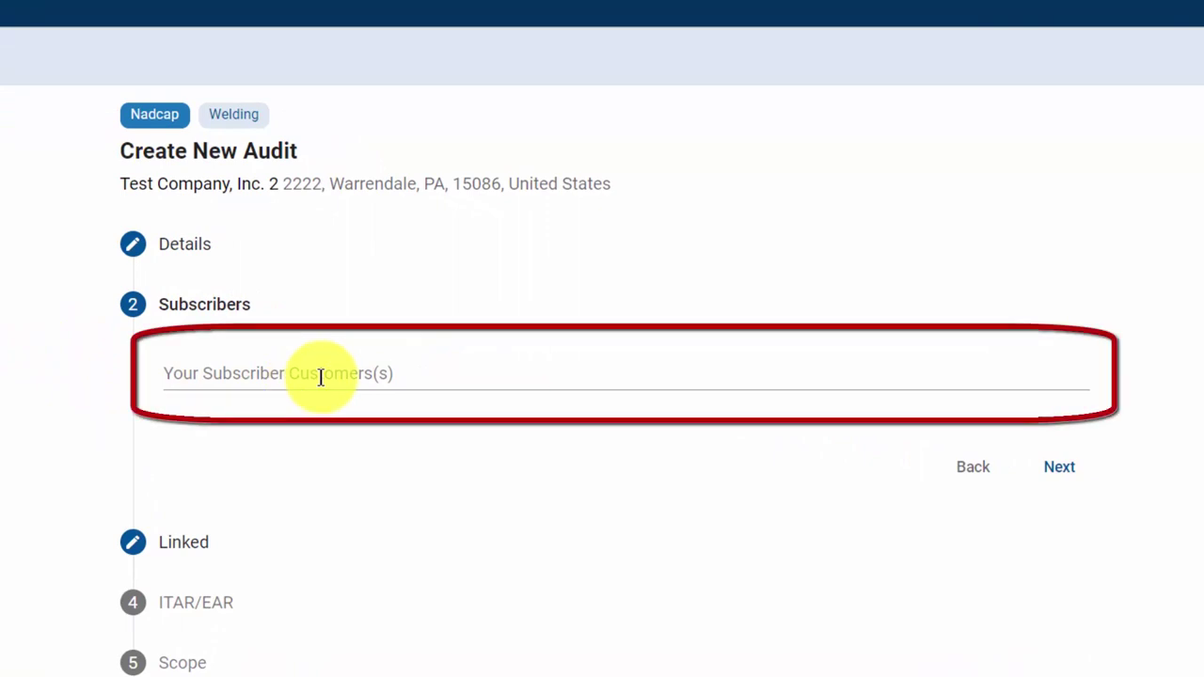
Add AECC Commercial Aircraft Engine Co. Ltd and Aerolia as subscriber customers.
left_click(320, 377)
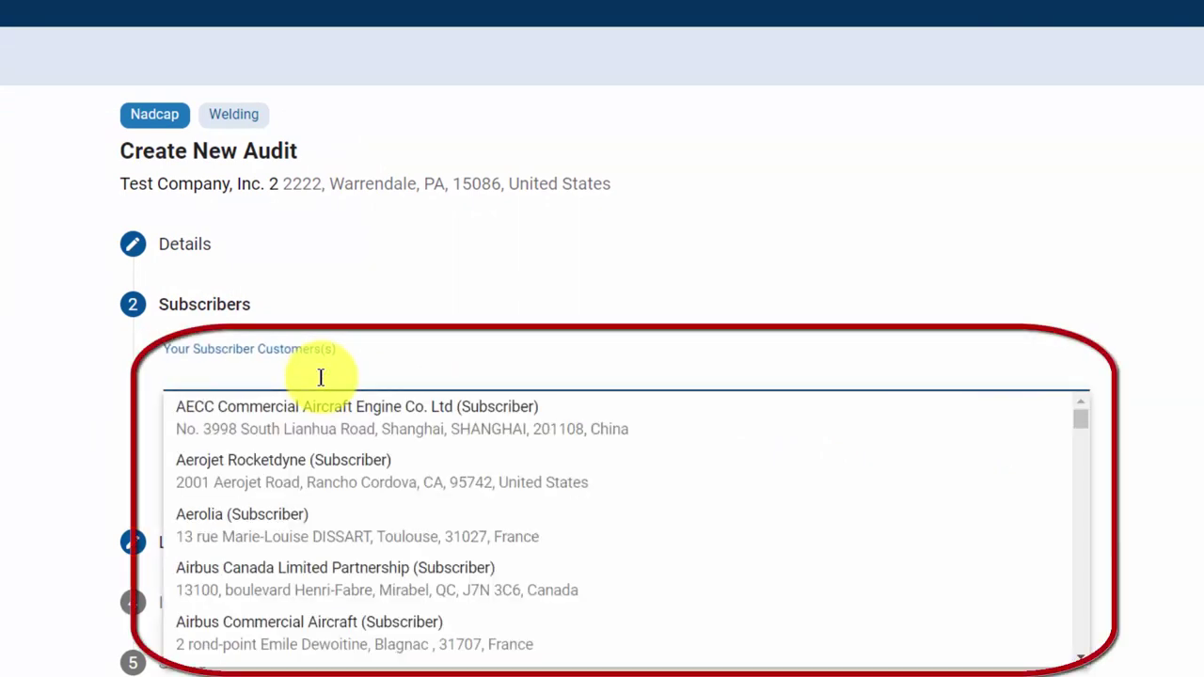
left_click(310, 425)
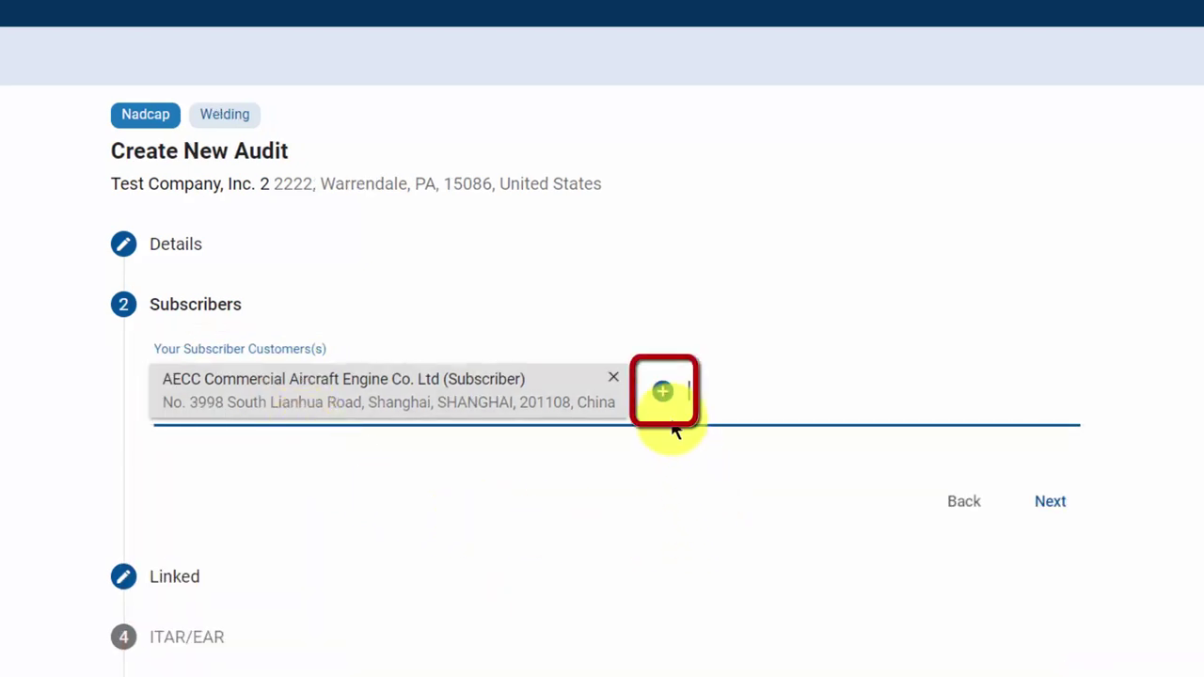
left_click(665, 392)
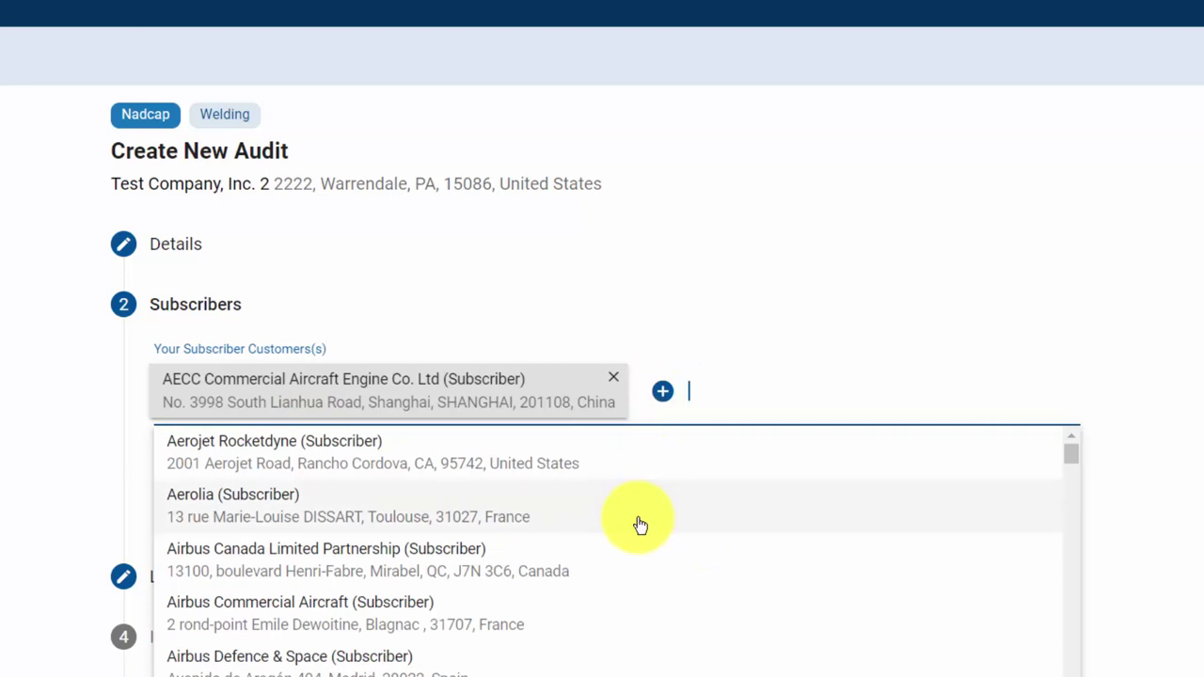
left_click(640, 522)
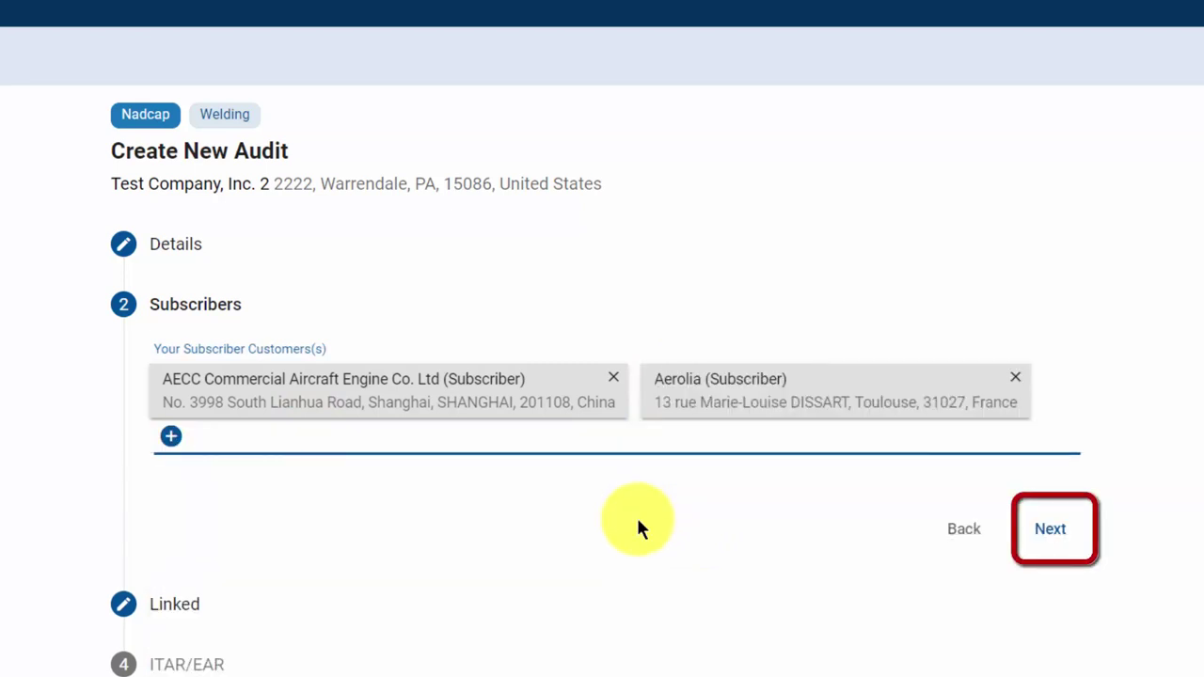
left_click(1064, 538)
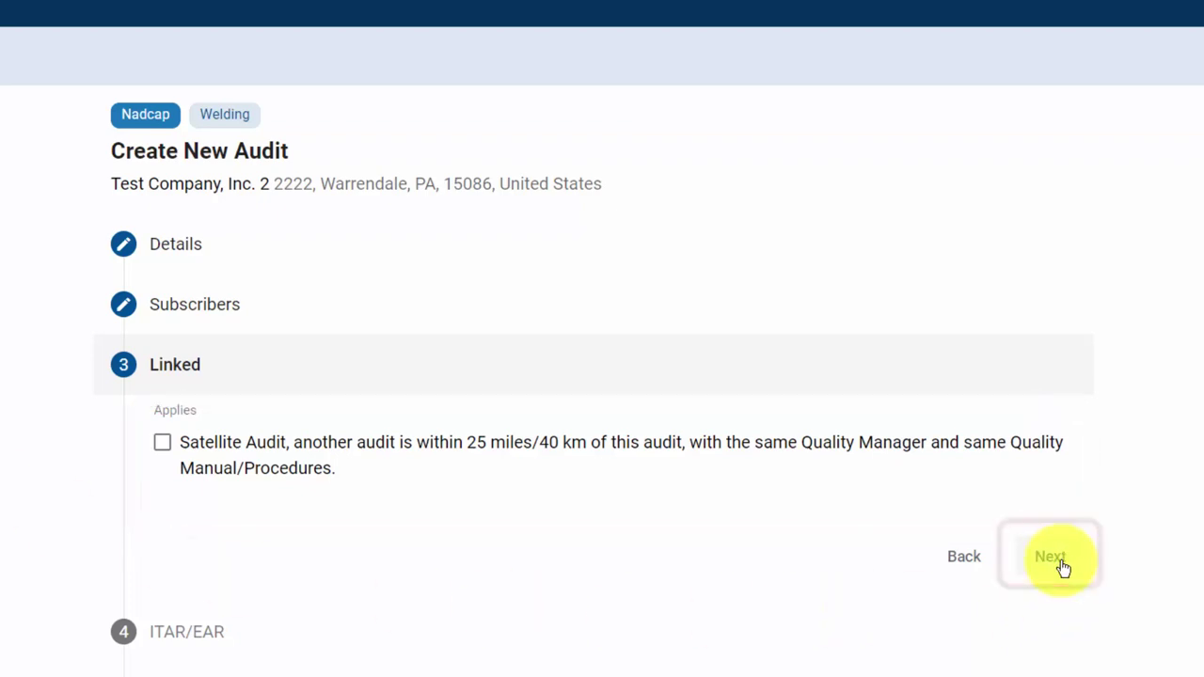
Skip the Satellite Audit option and continue to ITAR/EAR.
left_click(1035, 538)
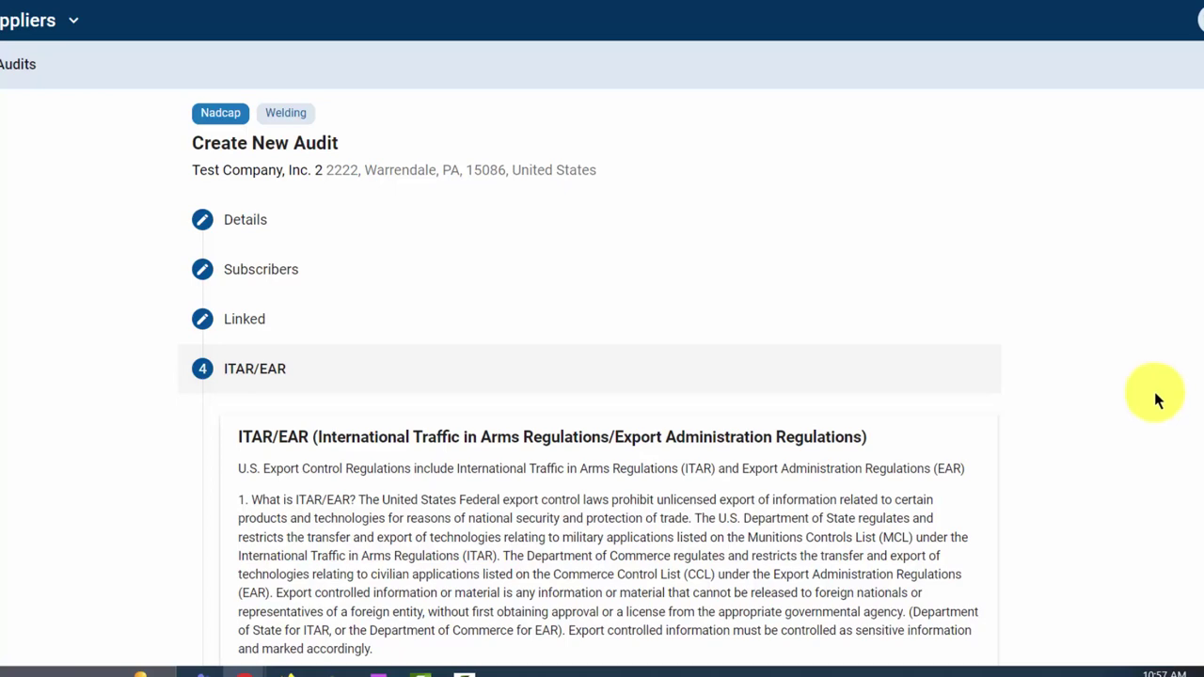
Answer the ITAR/EAR question 'Yes - Audit Requires an Unrestricted Auditor' and continue.
scroll(1154, 401, "down", 1)
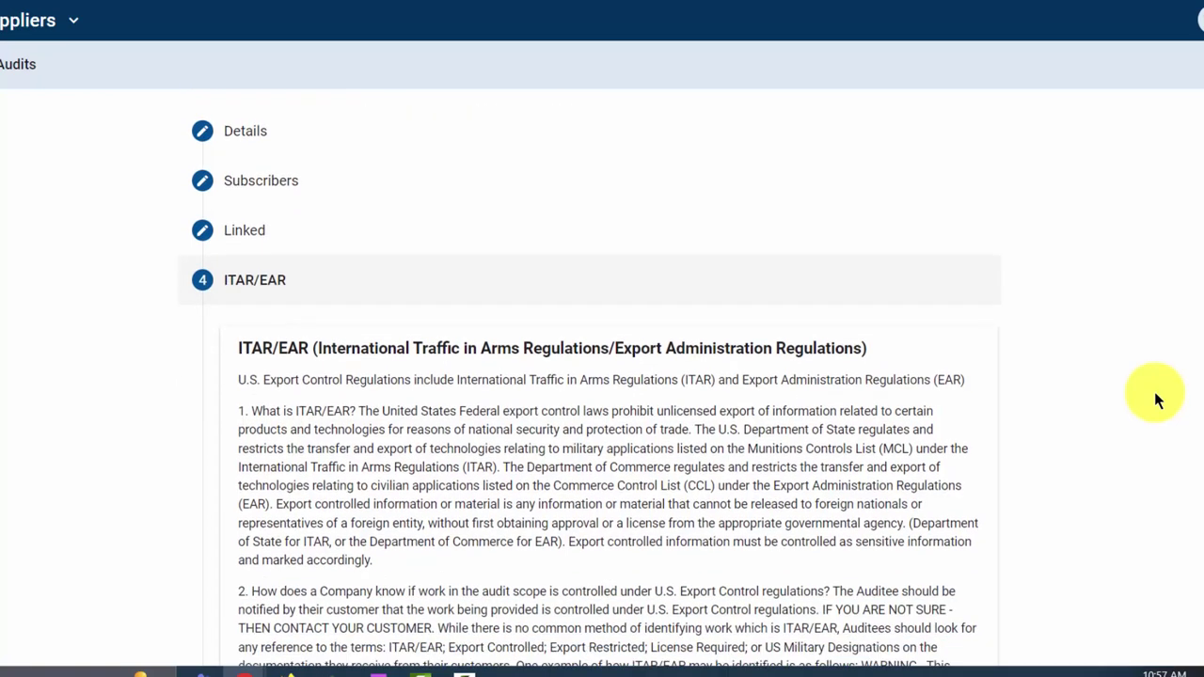
scroll(1154, 401, "down", 3)
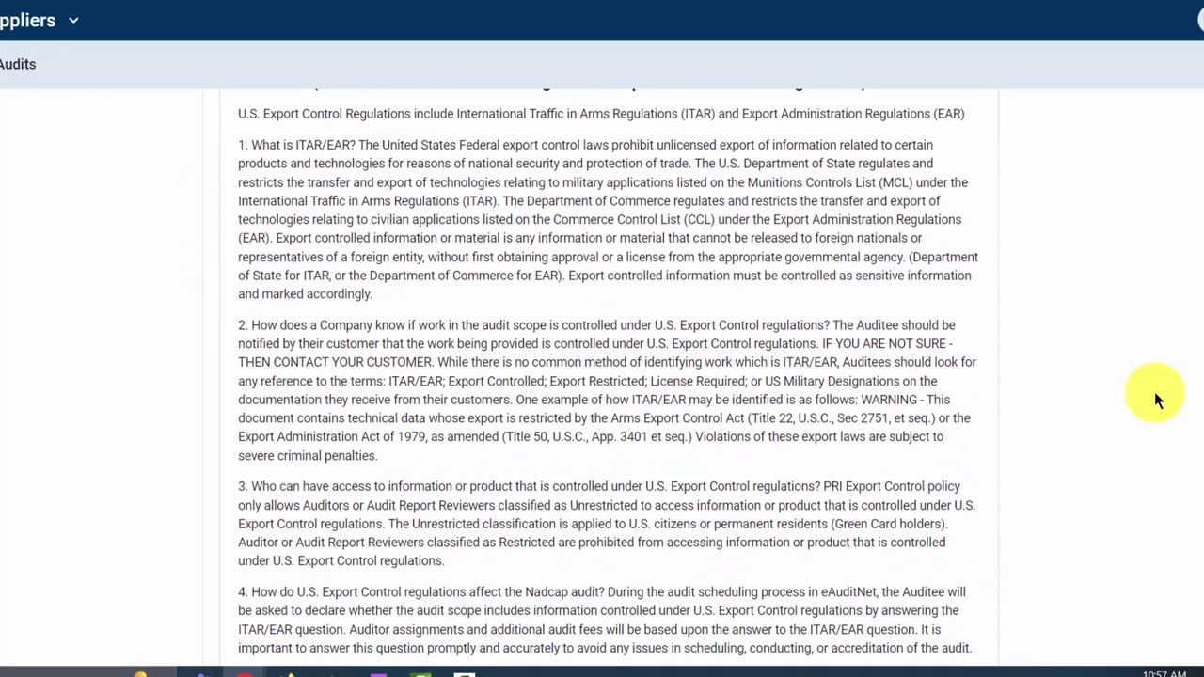
scroll(1155, 395, "down", 4)
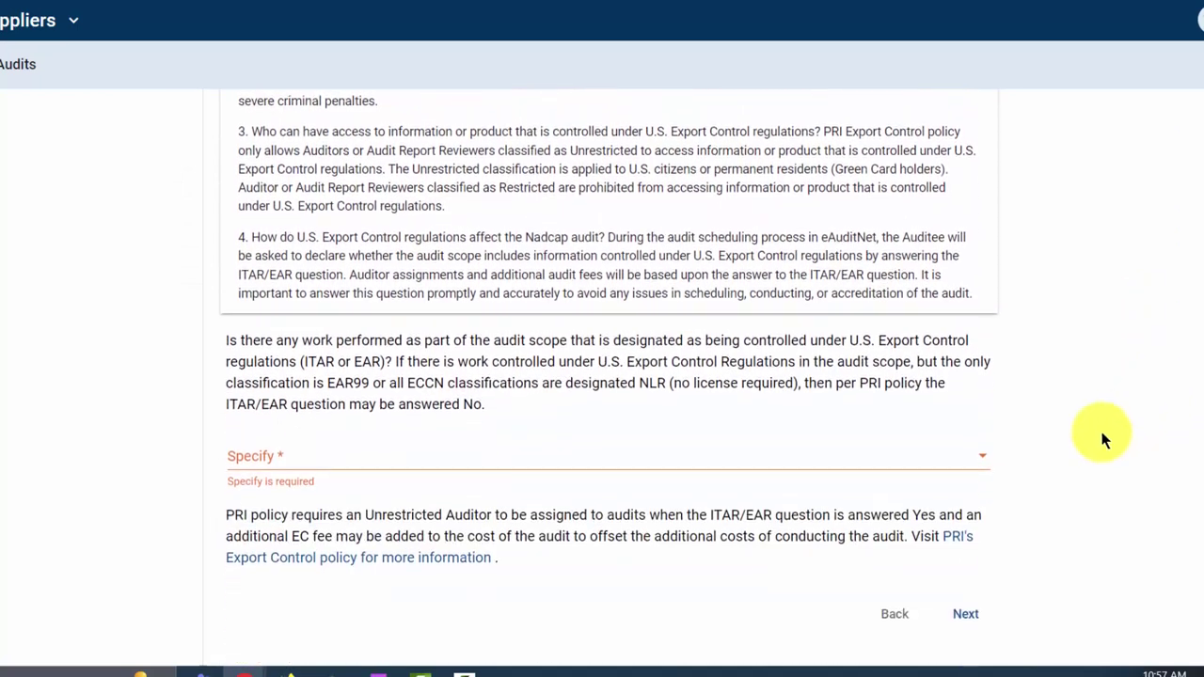
left_click(975, 457)
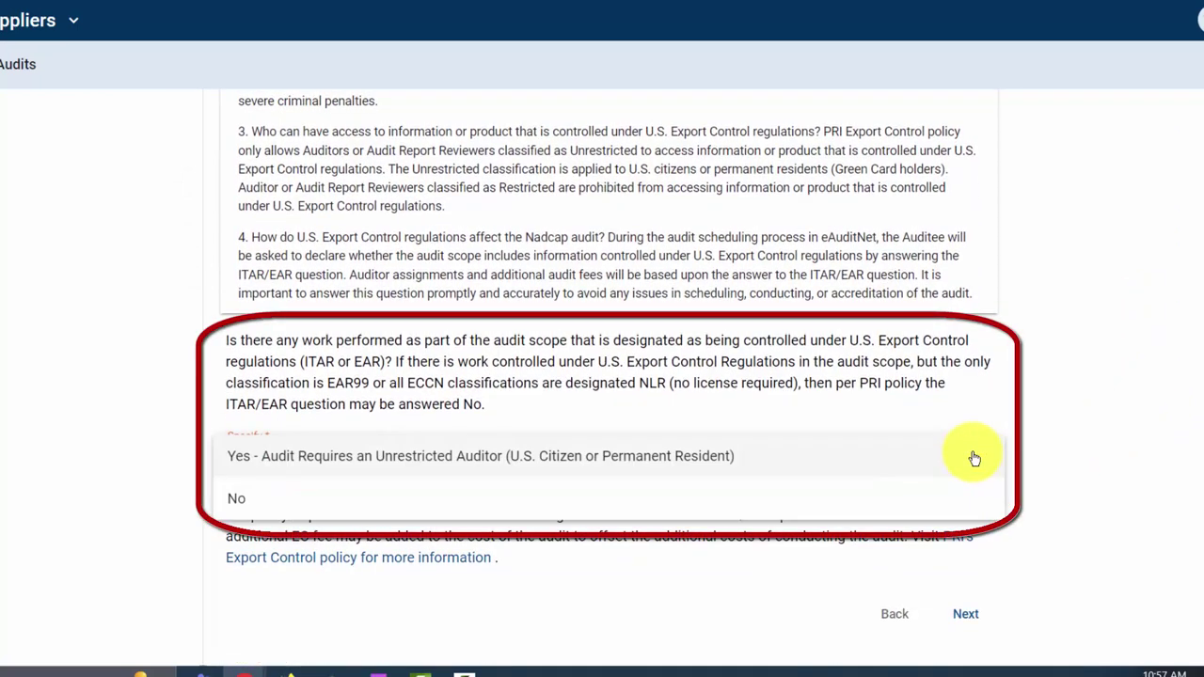
left_click(974, 457)
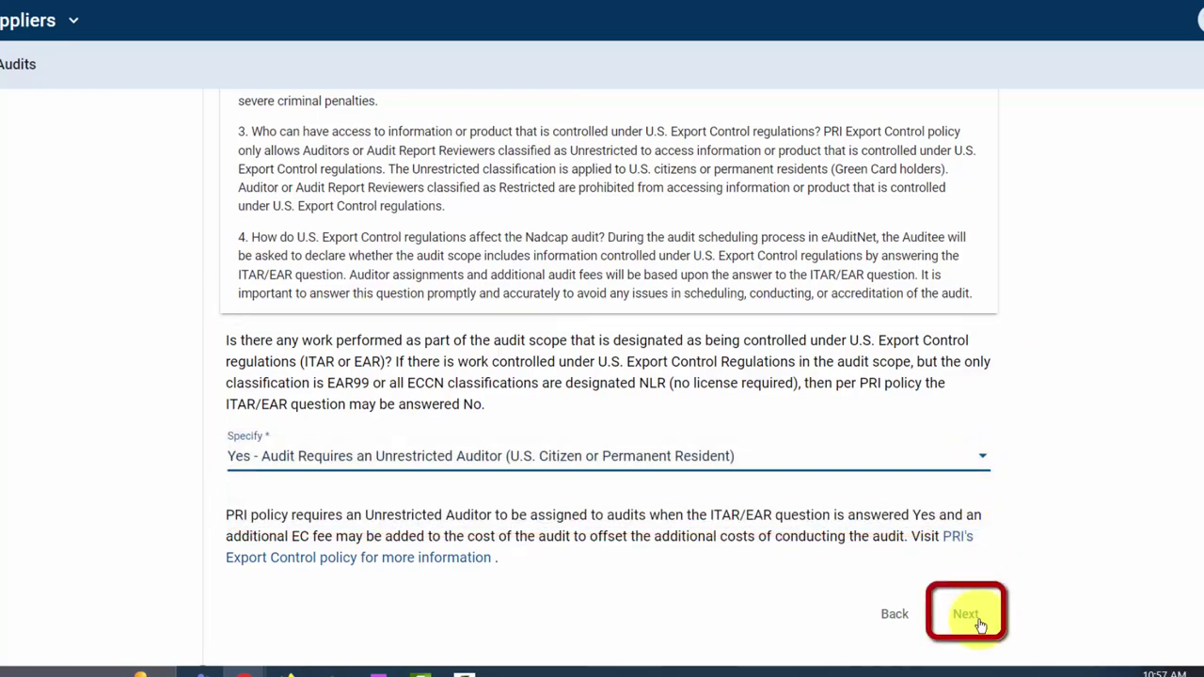
left_click(973, 618)
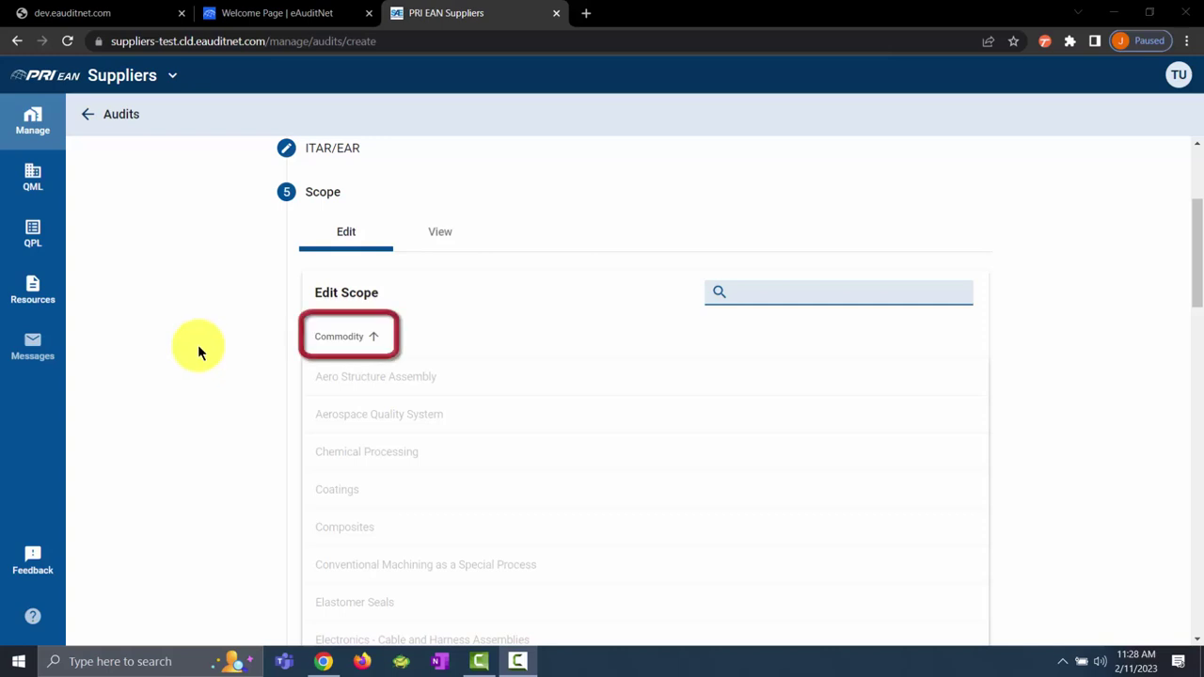
Check AC7110 Rev G, AC7110S and U00 None in the Welding scope, review, and continue.
left_click(372, 342)
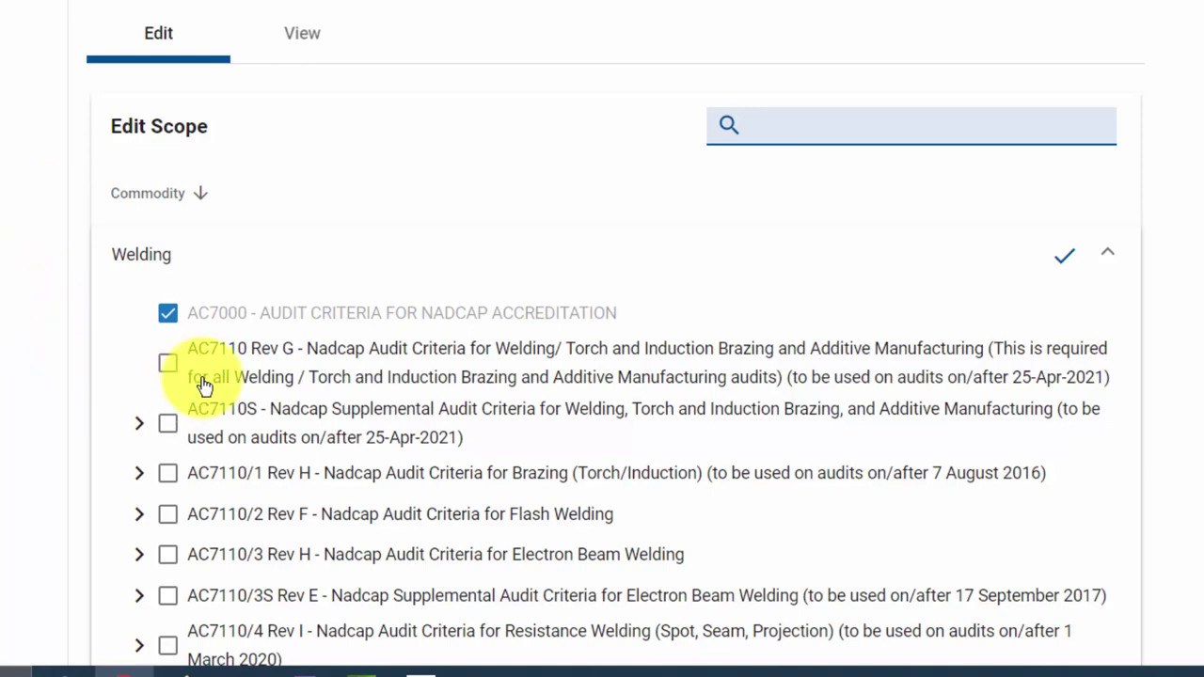
left_click(170, 364)
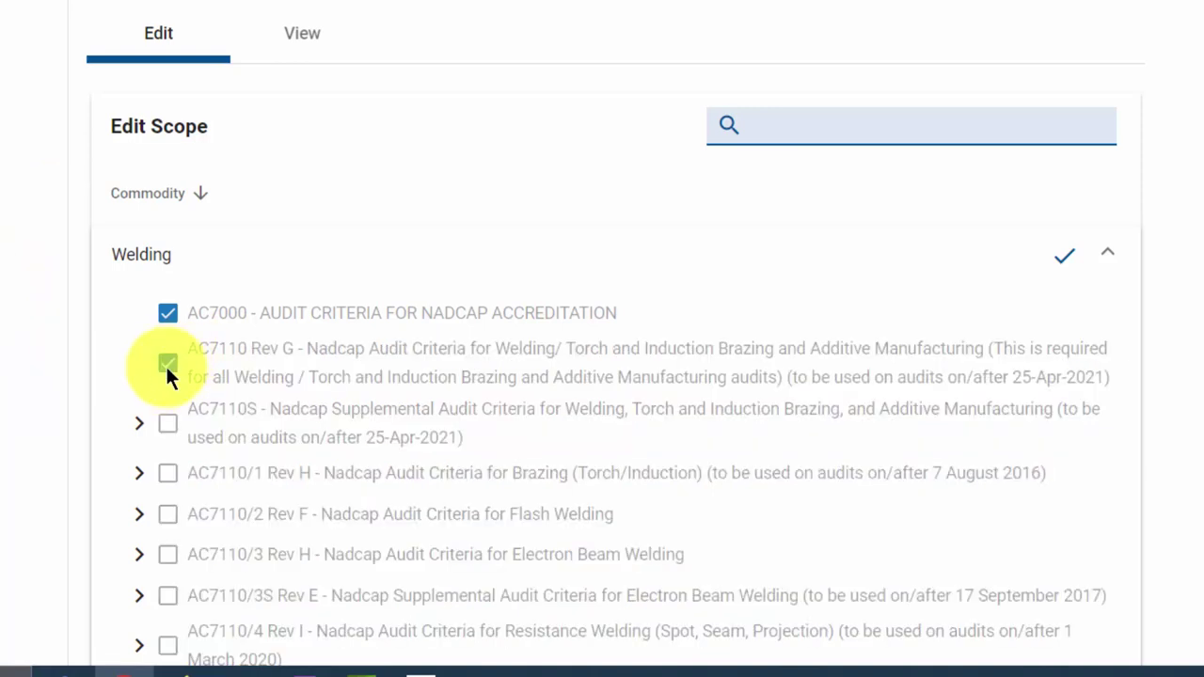
left_click(138, 424)
left_click(168, 424)
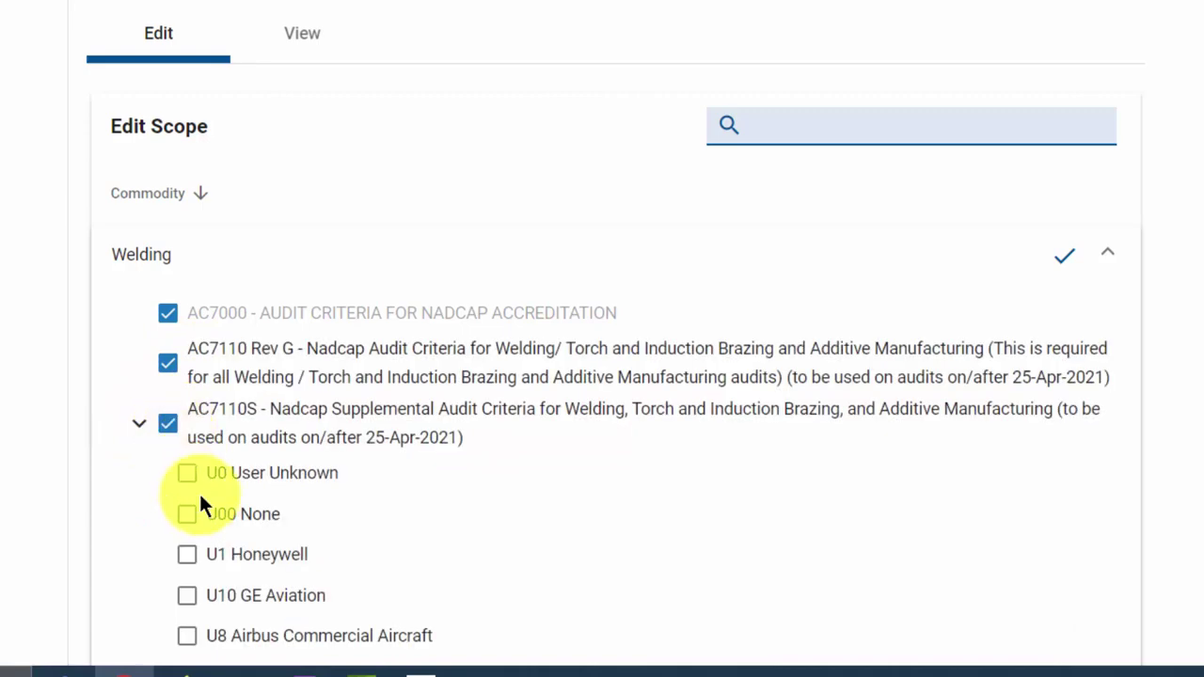
left_click(188, 517)
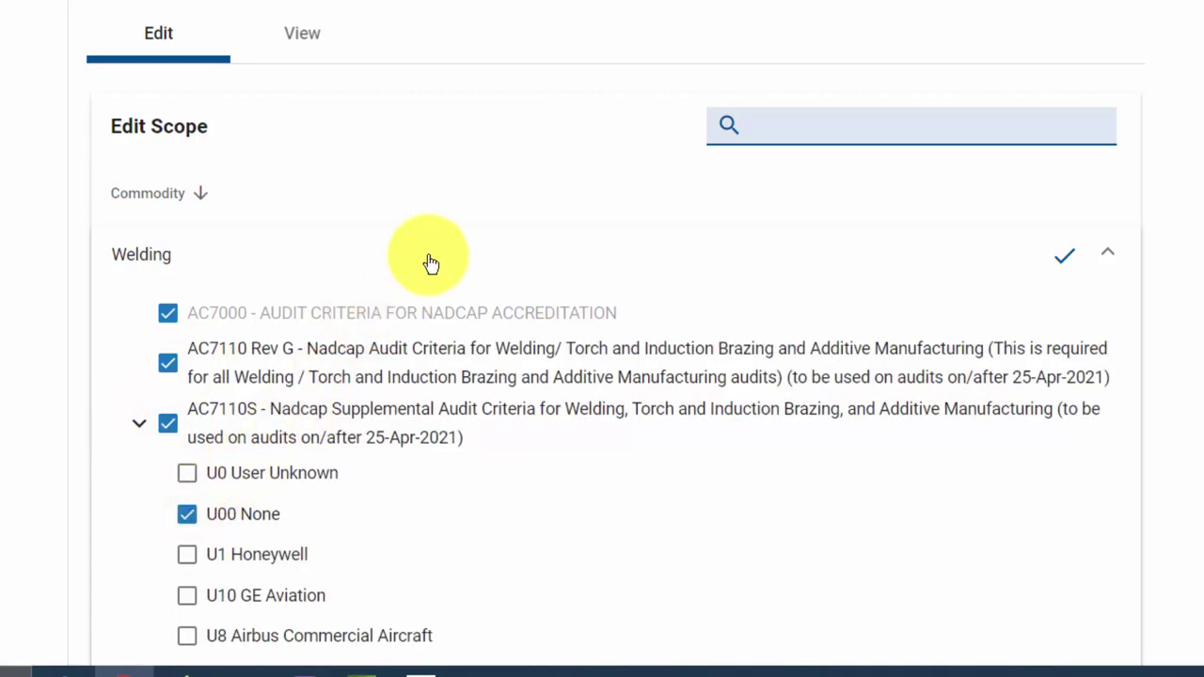
left_click(303, 35)
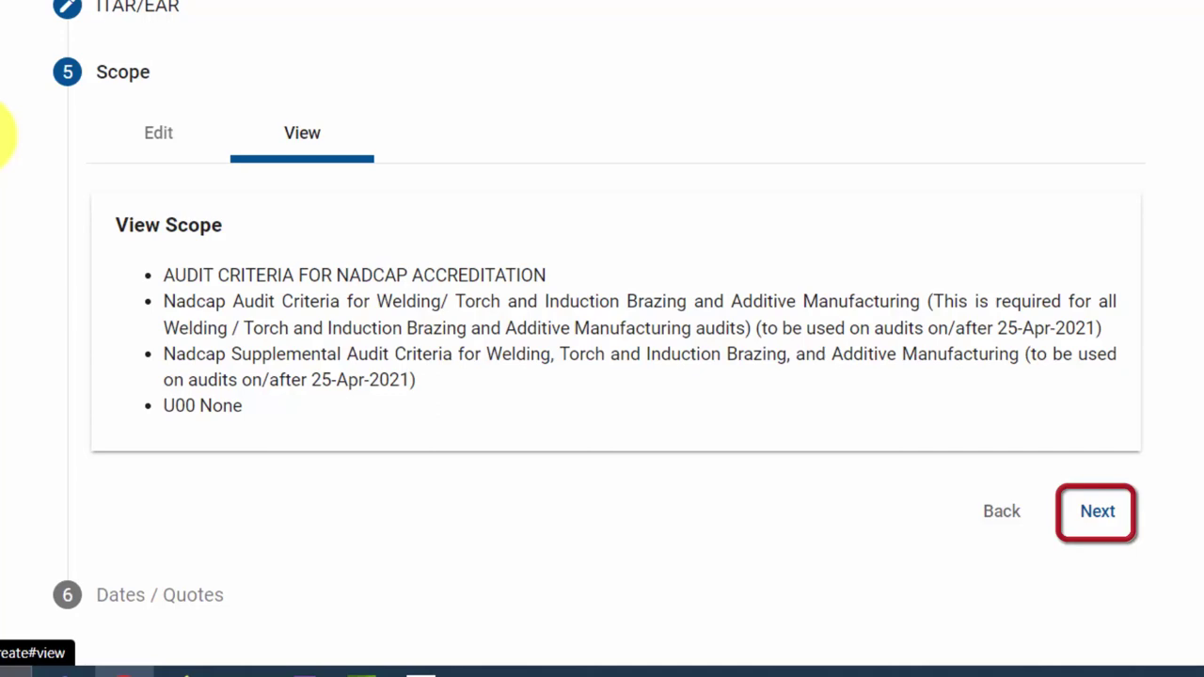
left_click(1095, 516)
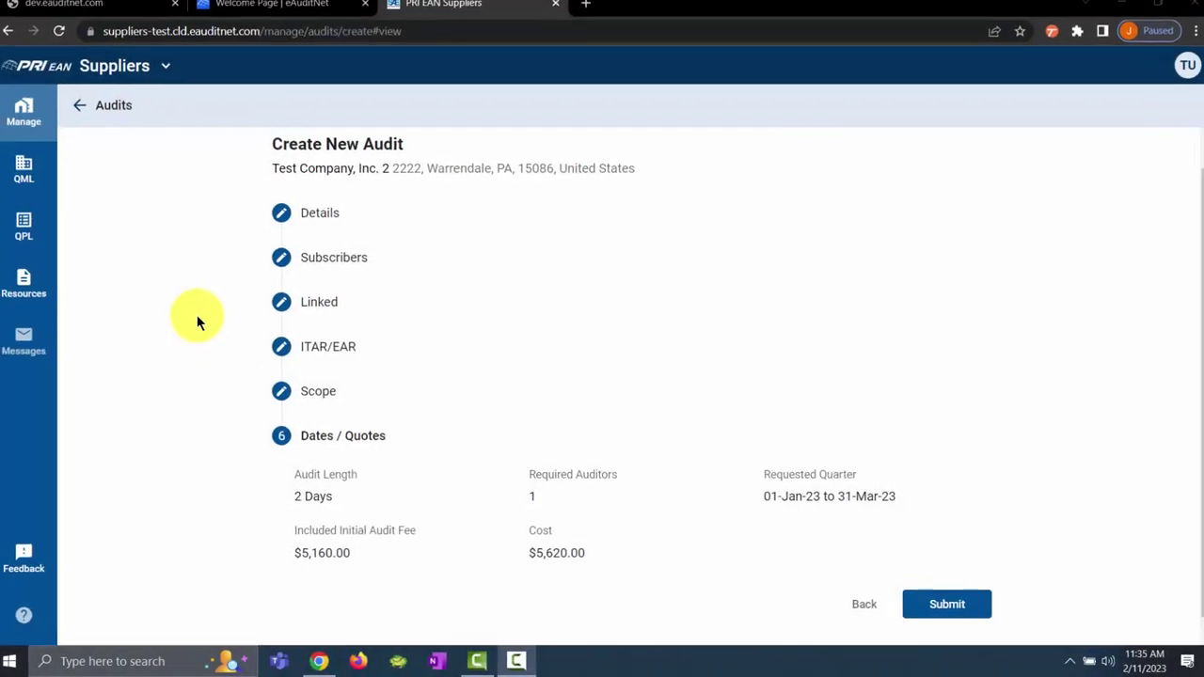